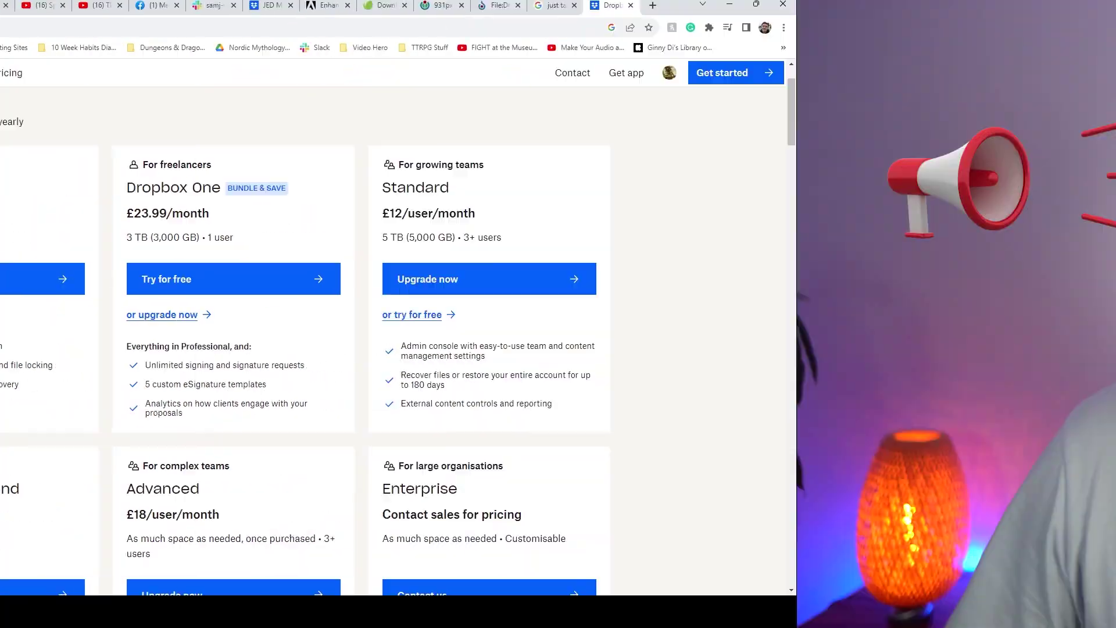
# Step: Scroll down through the Dropbox plans comparison page
pyautogui.scroll(-1, 552, 261)
pyautogui.scroll(-2, 552, 252)
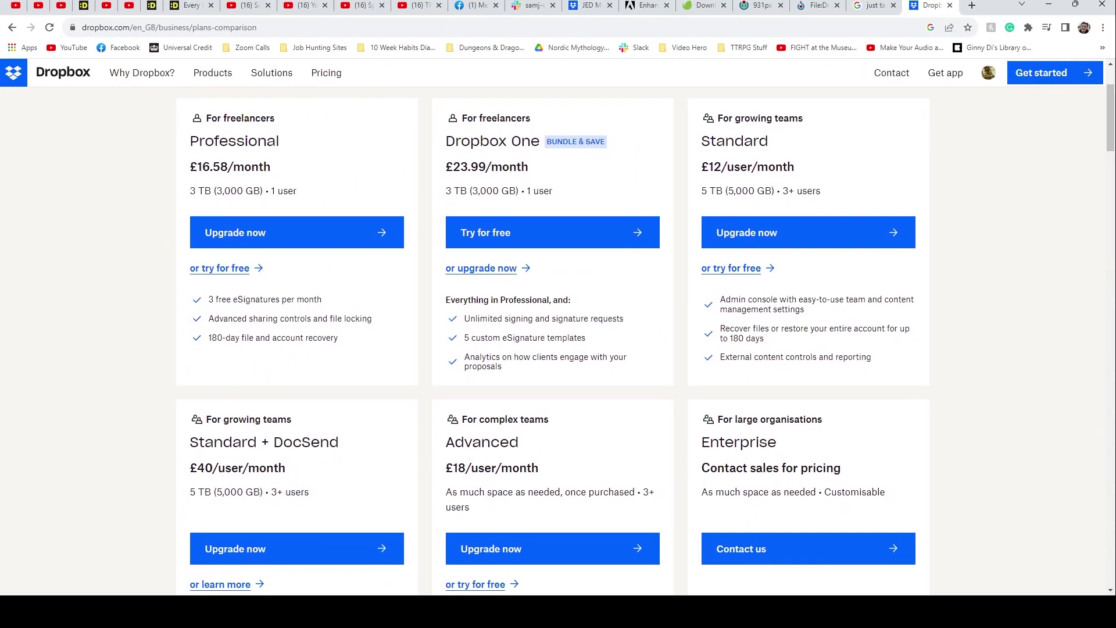
pyautogui.scroll(-2, 553, 342)
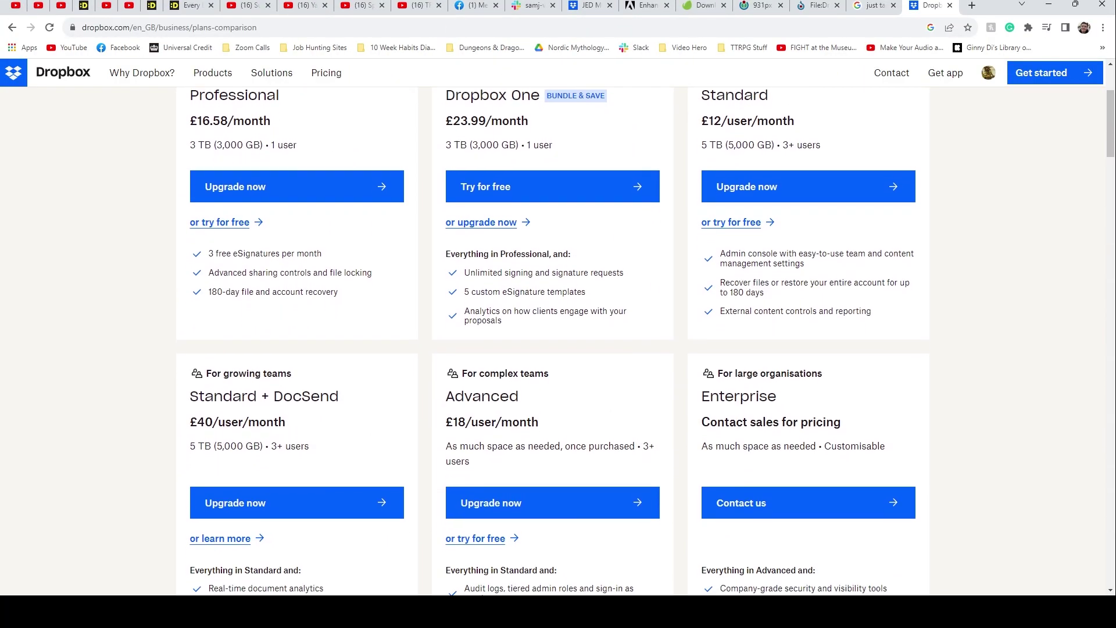
pyautogui.scroll(-2, 552, 342)
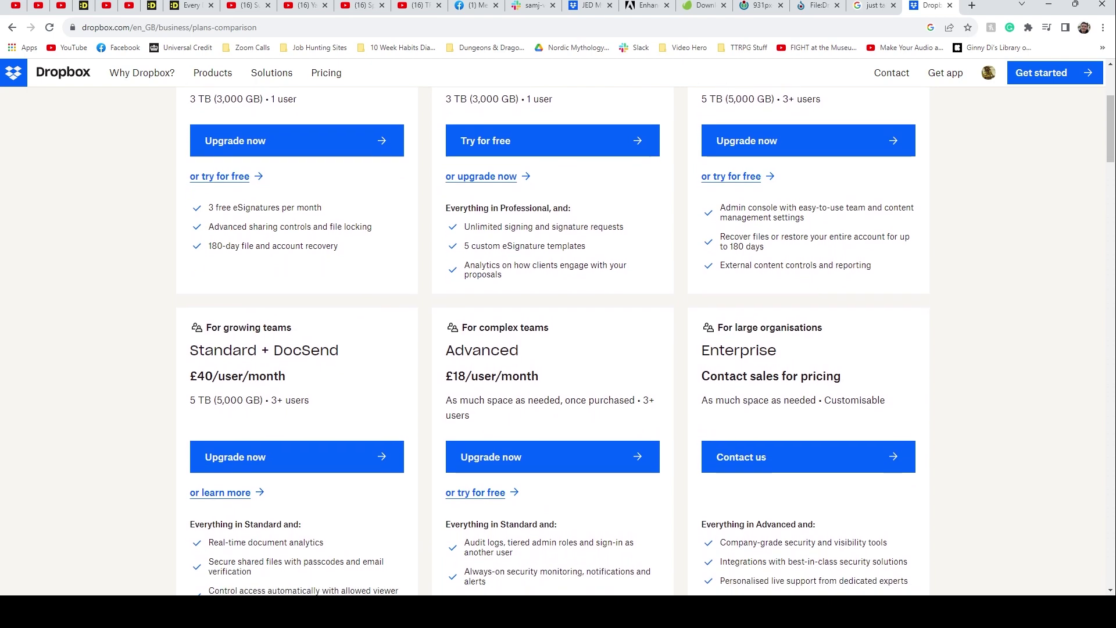
pyautogui.scroll(-1, 553, 310)
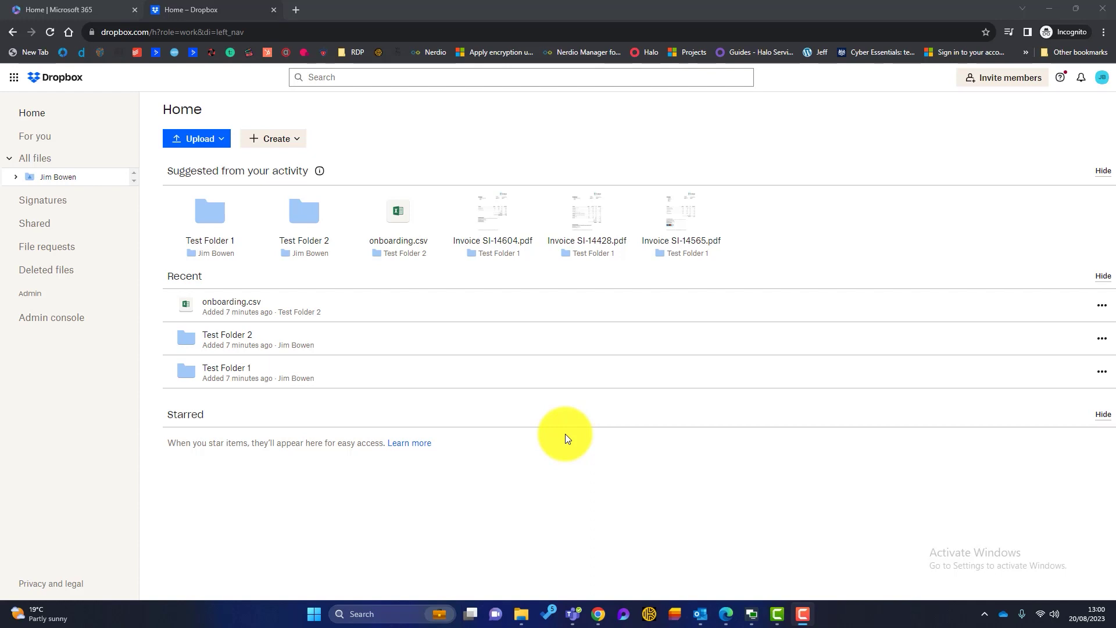
# Step: Check Test Folder 1's invoices and Test Folder 2's onboarding.csv, then return to Microsoft 365 home
pyautogui.click(221, 367)
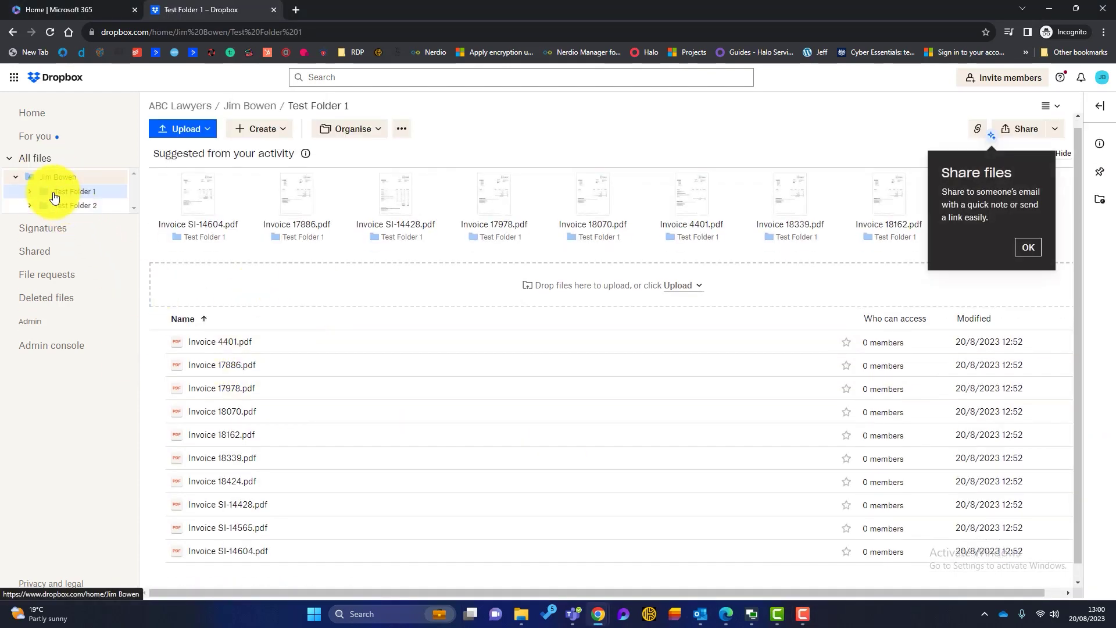
pyautogui.click(69, 205)
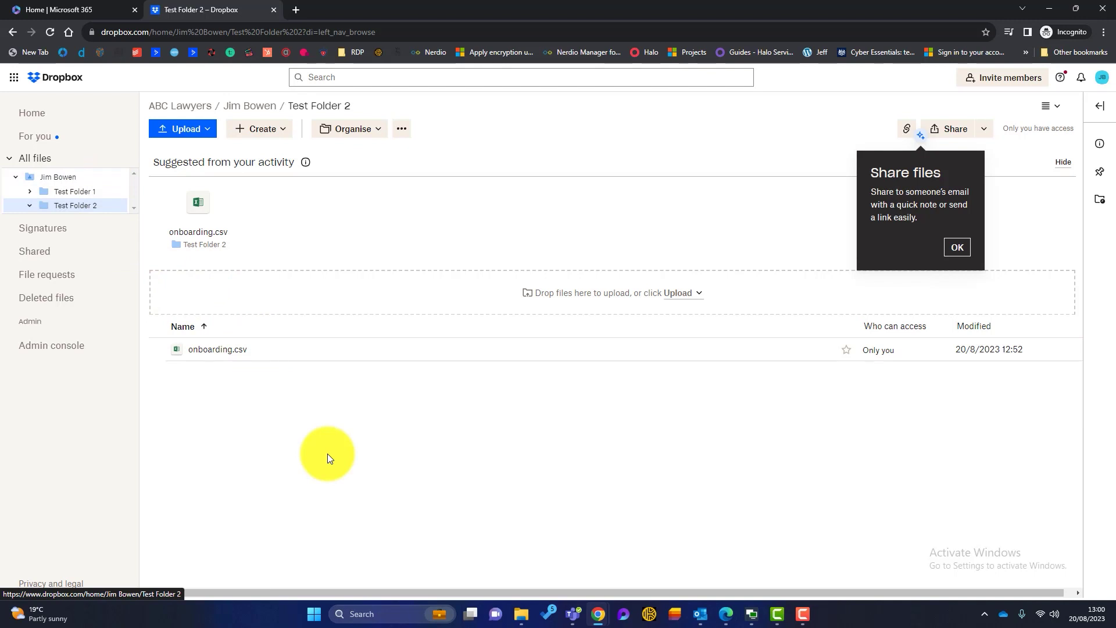
pyautogui.click(76, 6)
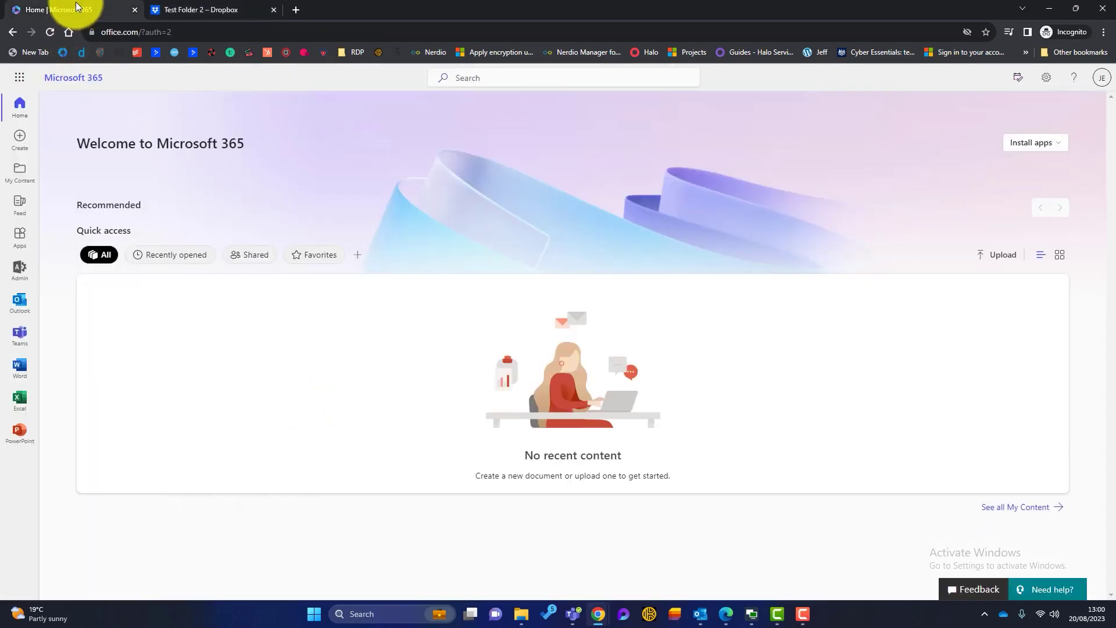
# Step: From the Microsoft 365 admin center's Show all list, open SharePoint under Admin centers
pyautogui.click(19, 271)
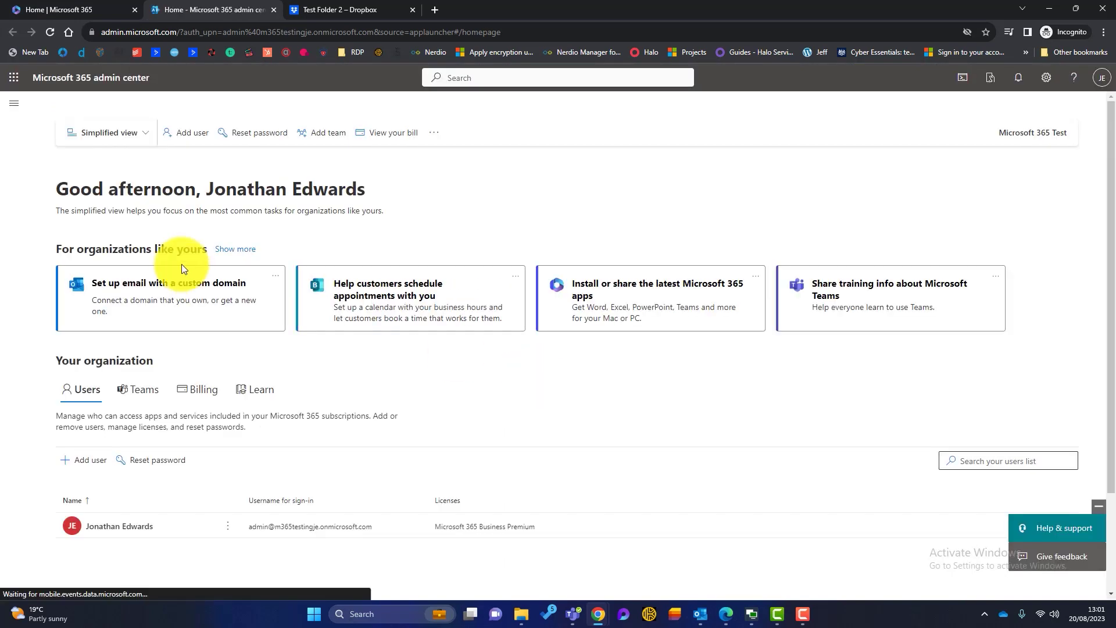
pyautogui.click(14, 105)
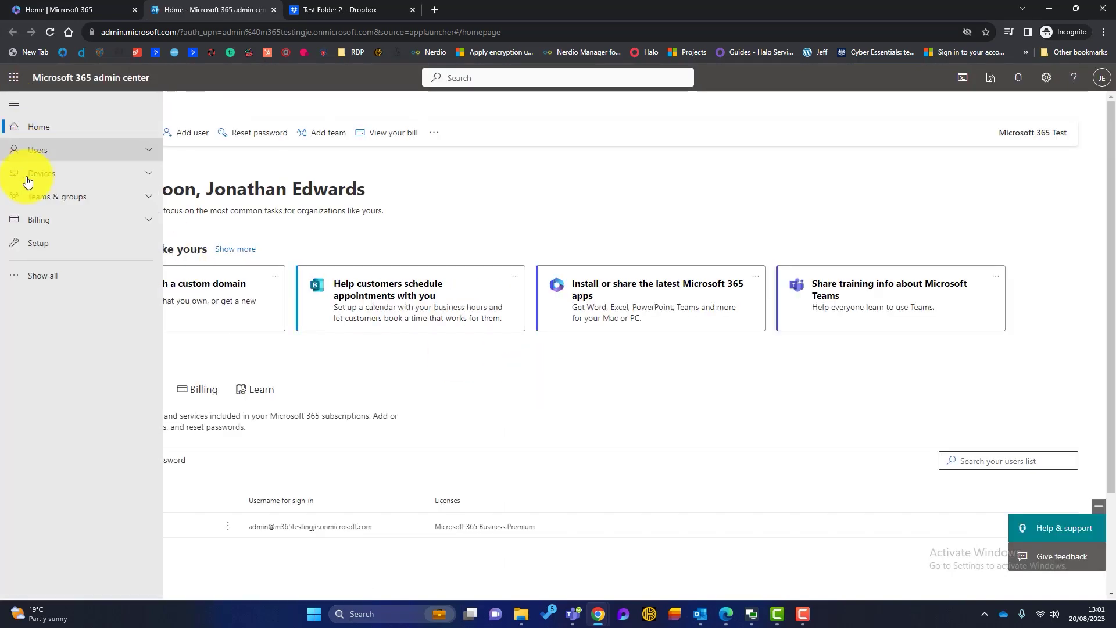
pyautogui.click(43, 279)
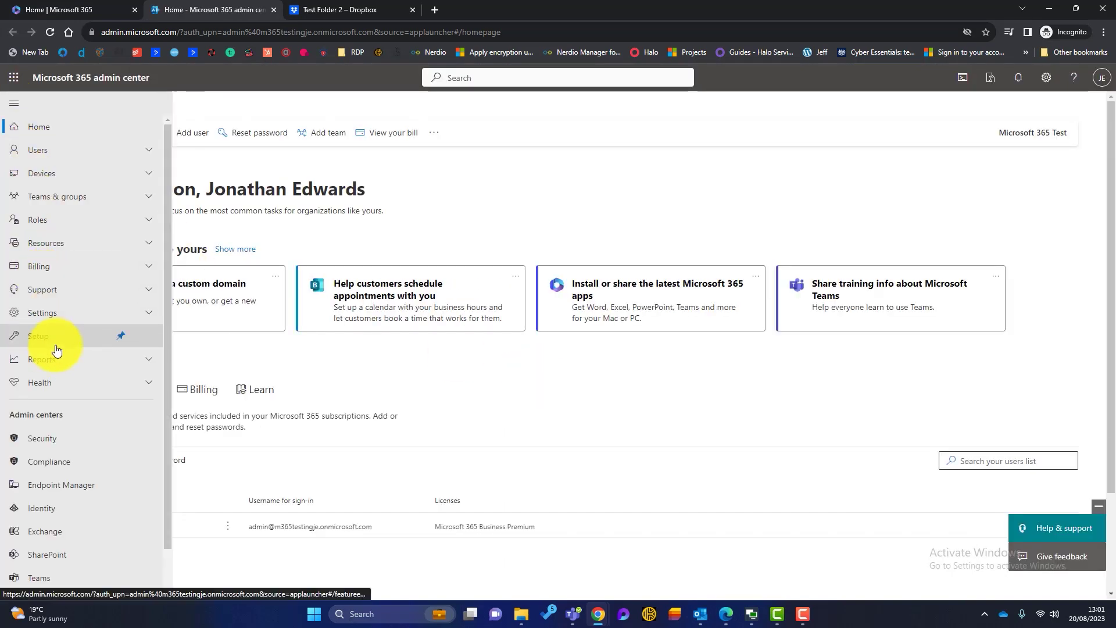
pyautogui.scroll(-1, 50, 364)
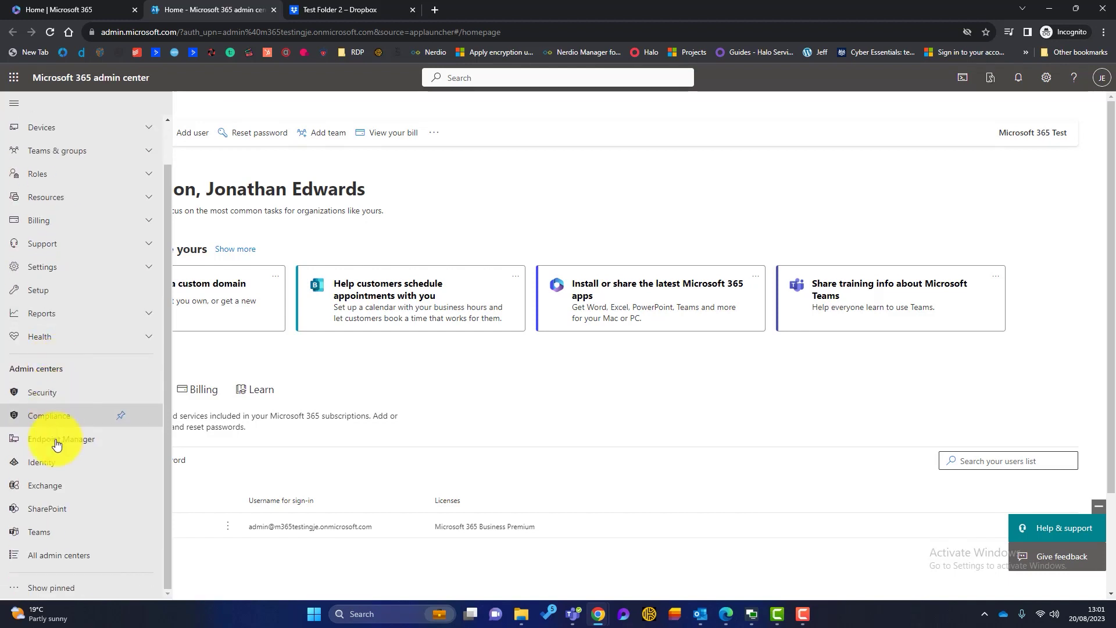
pyautogui.click(50, 511)
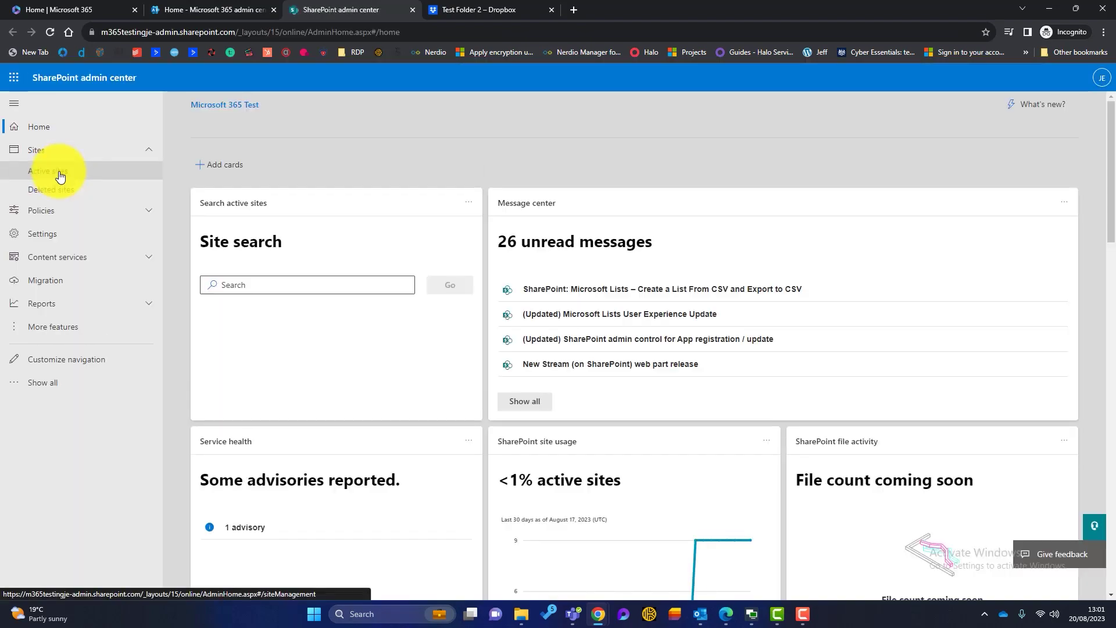
# Step: Open the All Company site from the Active sites list
pyautogui.click(60, 173)
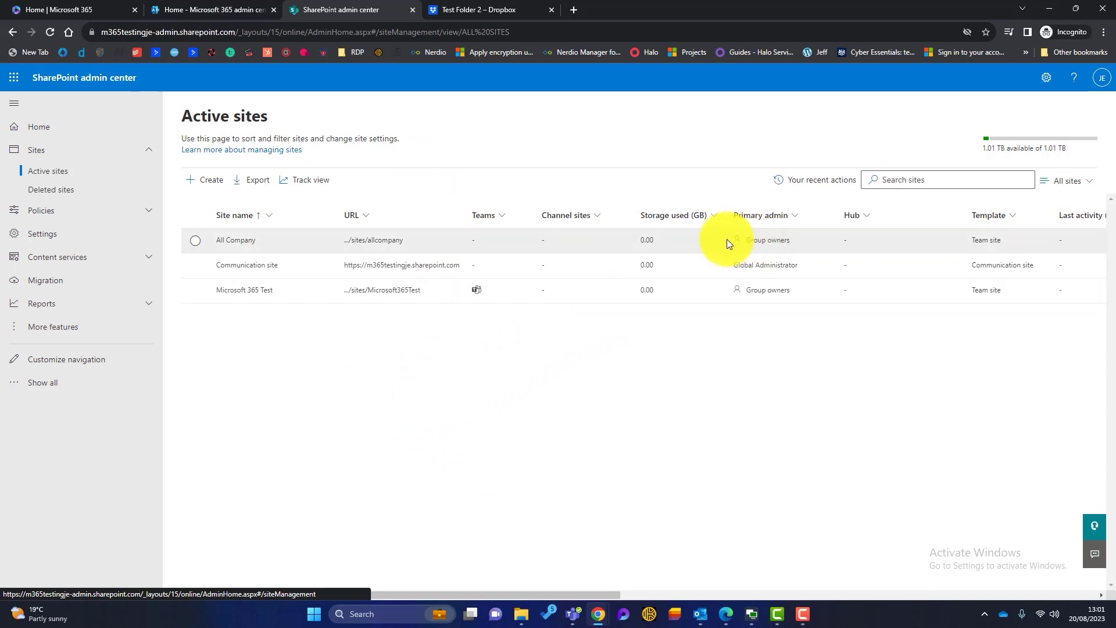
pyautogui.click(236, 241)
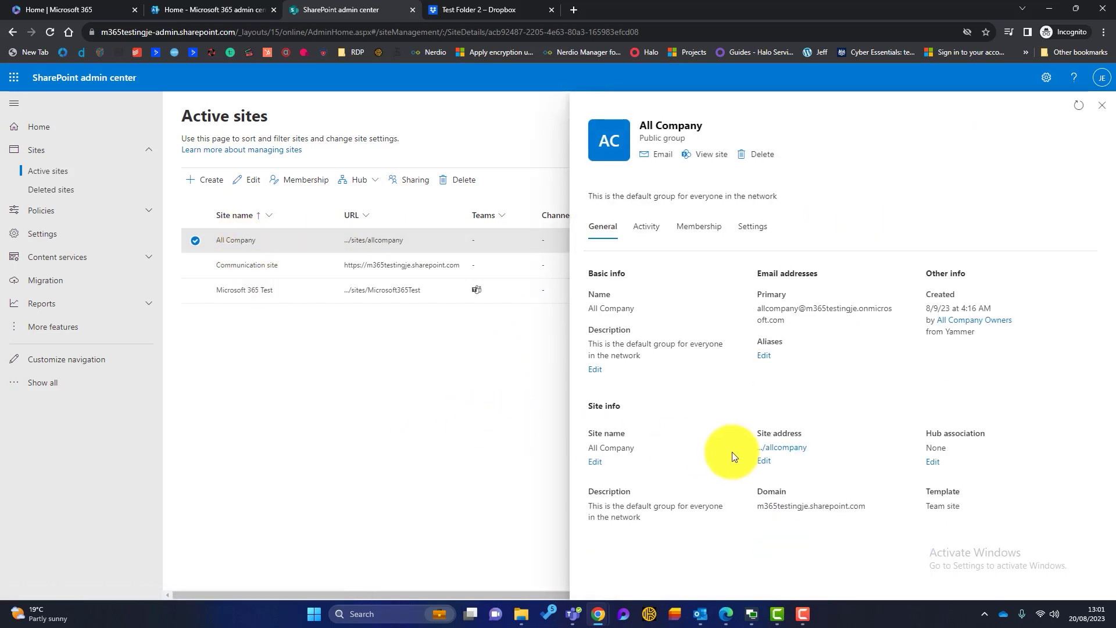
pyautogui.click(779, 448)
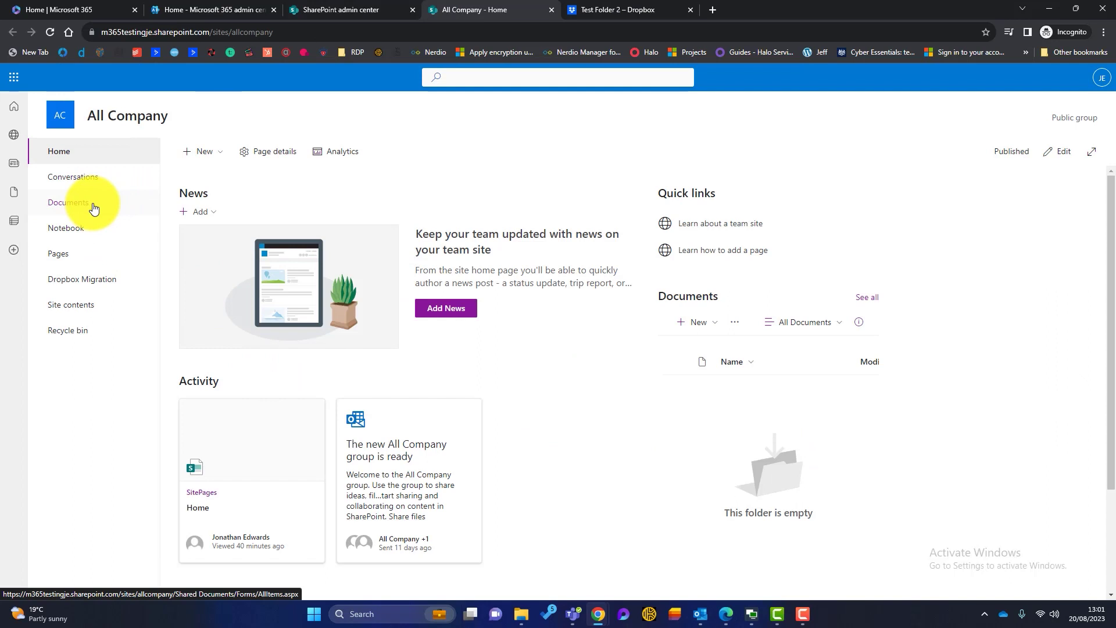
# Step: Confirm the Dropbox Migration library under Documents is empty, then return to the SharePoint admin center
pyautogui.click(93, 207)
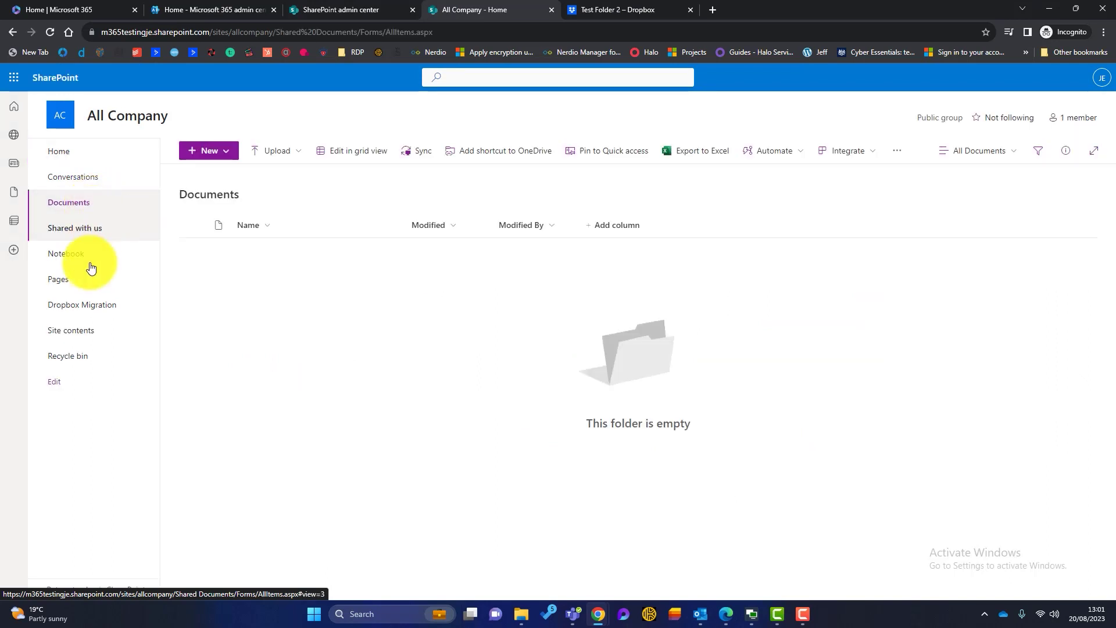
pyautogui.click(69, 306)
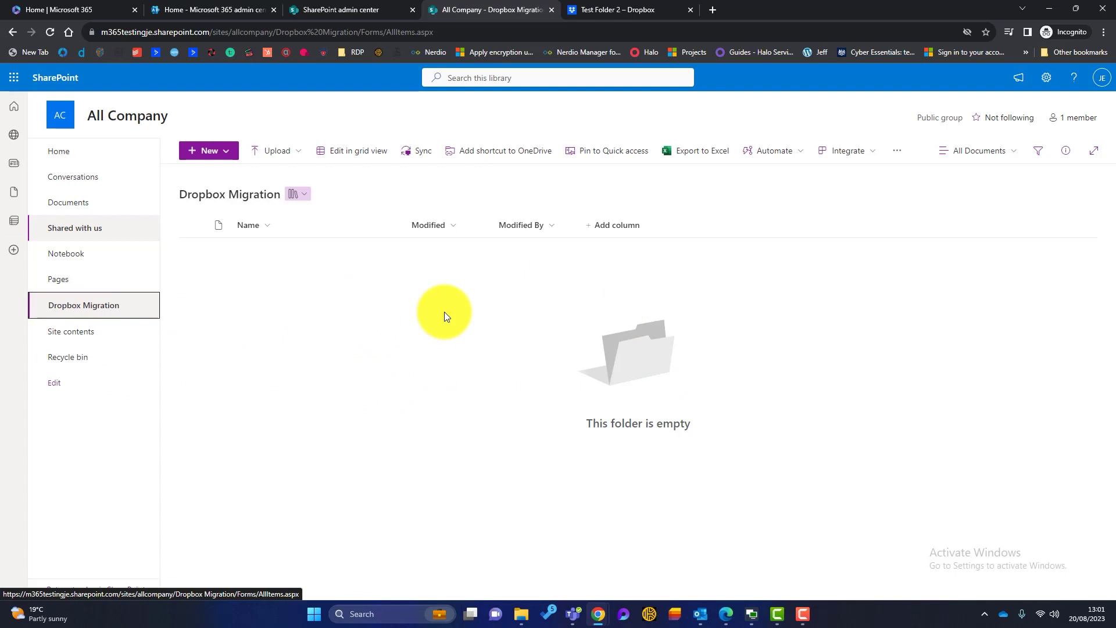
pyautogui.click(356, 8)
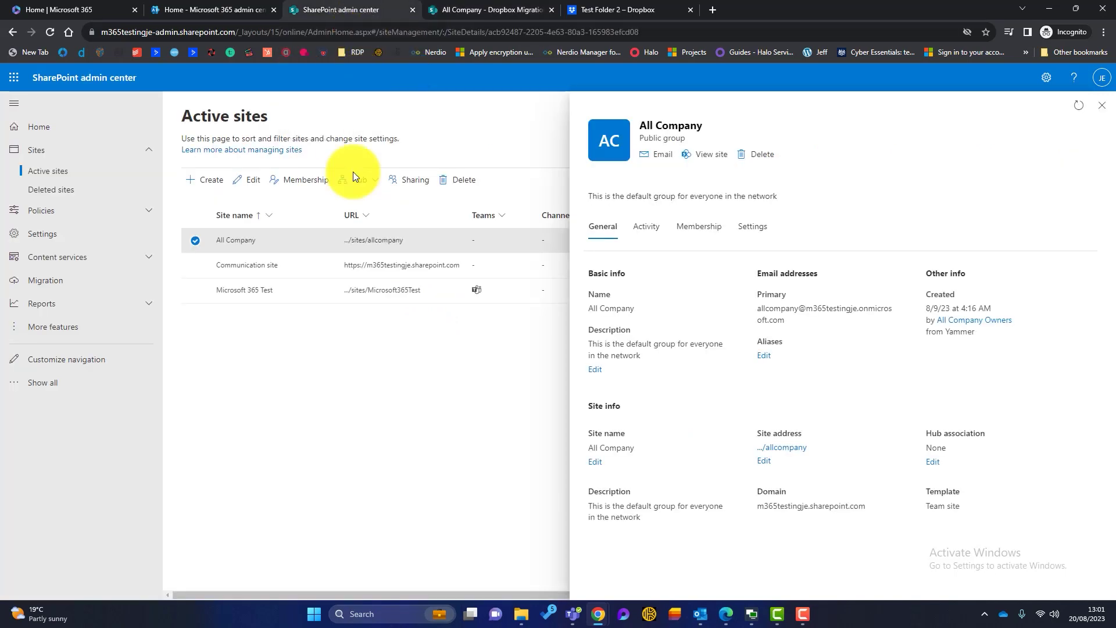
# Step: Start a Dropbox migration project from the Migration page's Dropbox Get started option
pyautogui.click(70, 281)
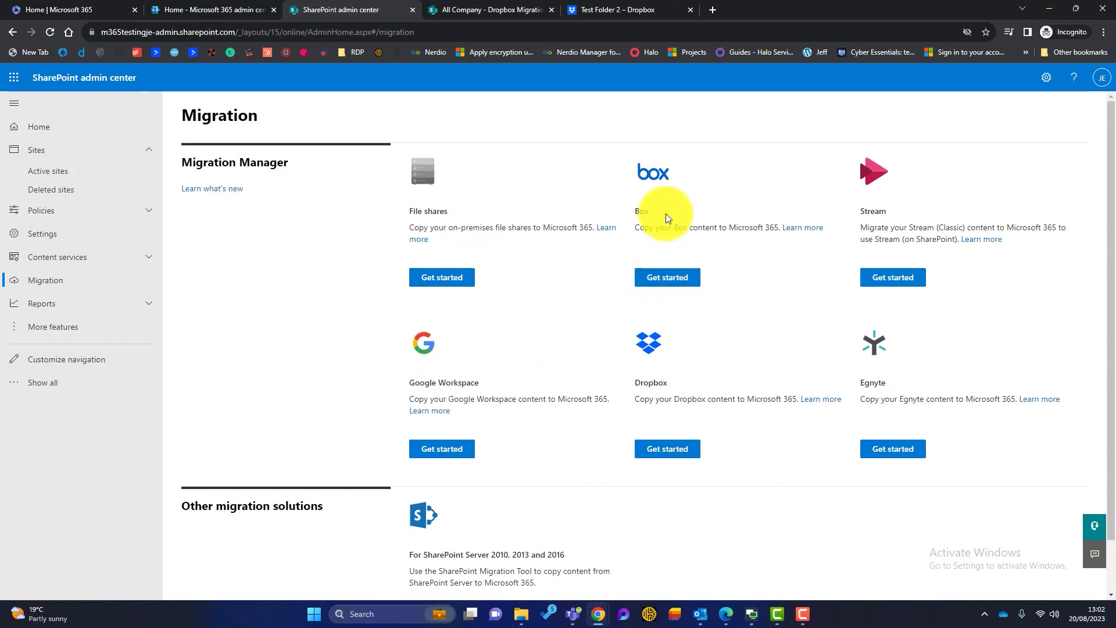
pyautogui.click(677, 452)
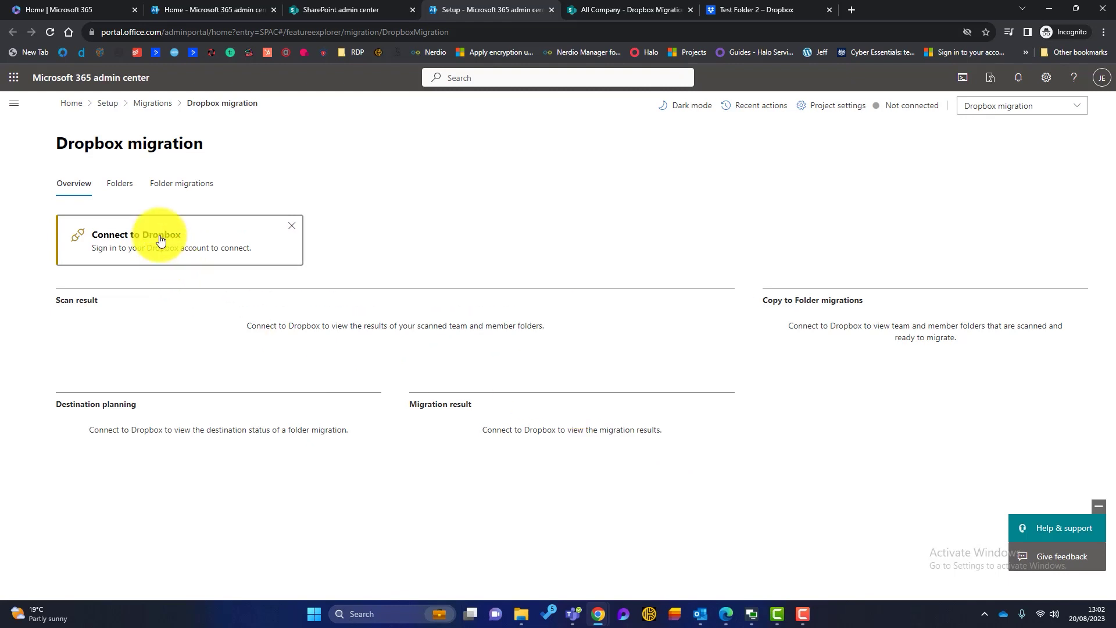
# Step: Connect the migration to Dropbox for Business by granting access, then dismiss the confirmation panel
pyautogui.click(160, 240)
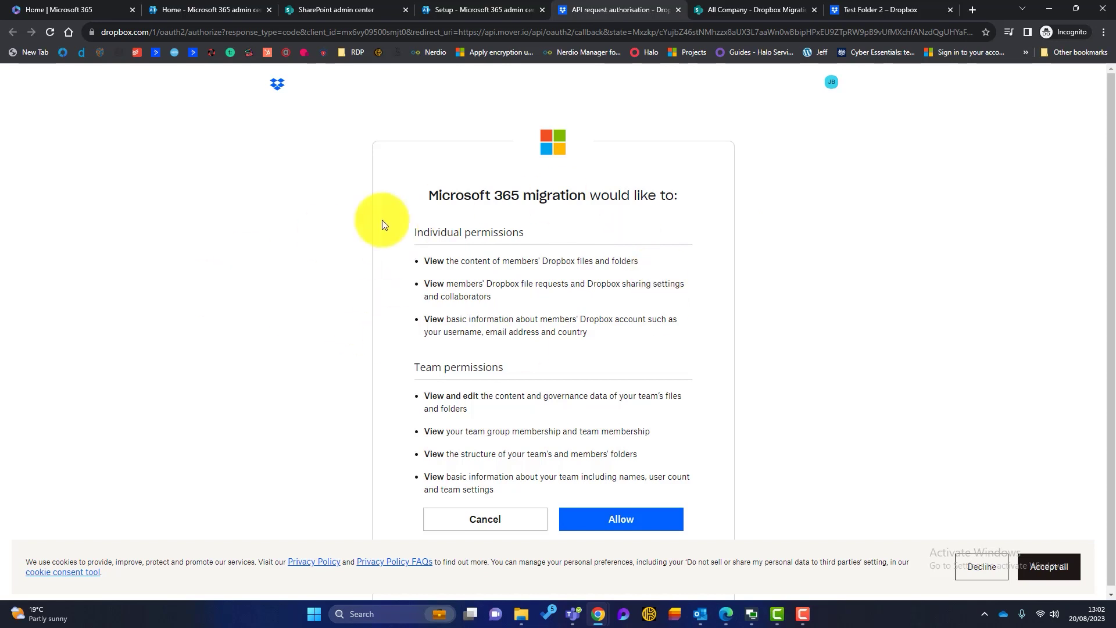
pyautogui.scroll(-1, 333, 273)
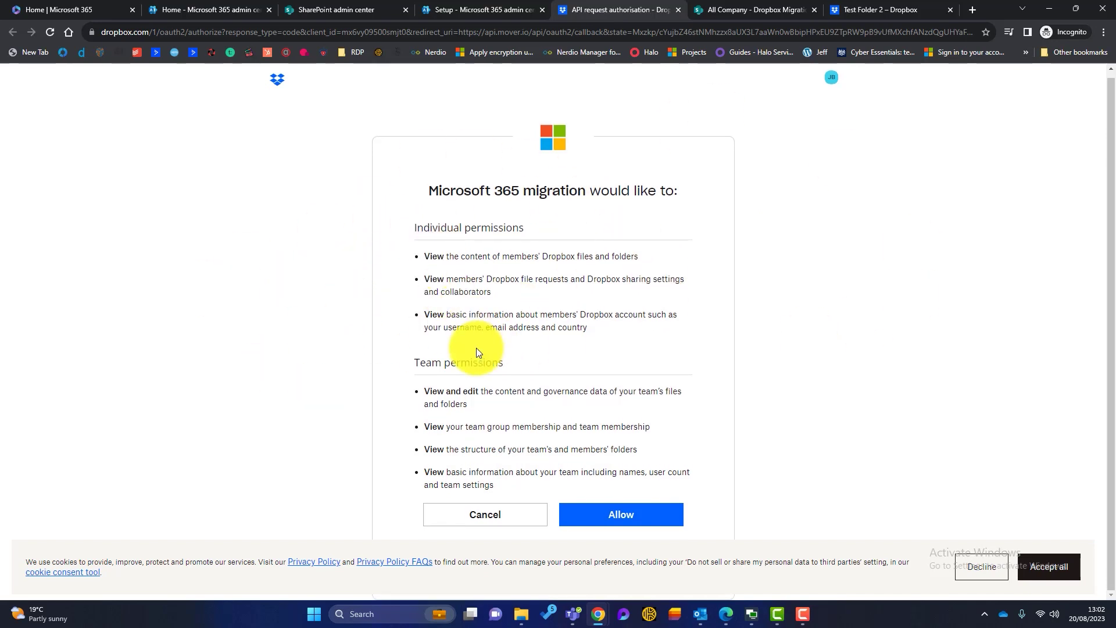
pyautogui.click(622, 522)
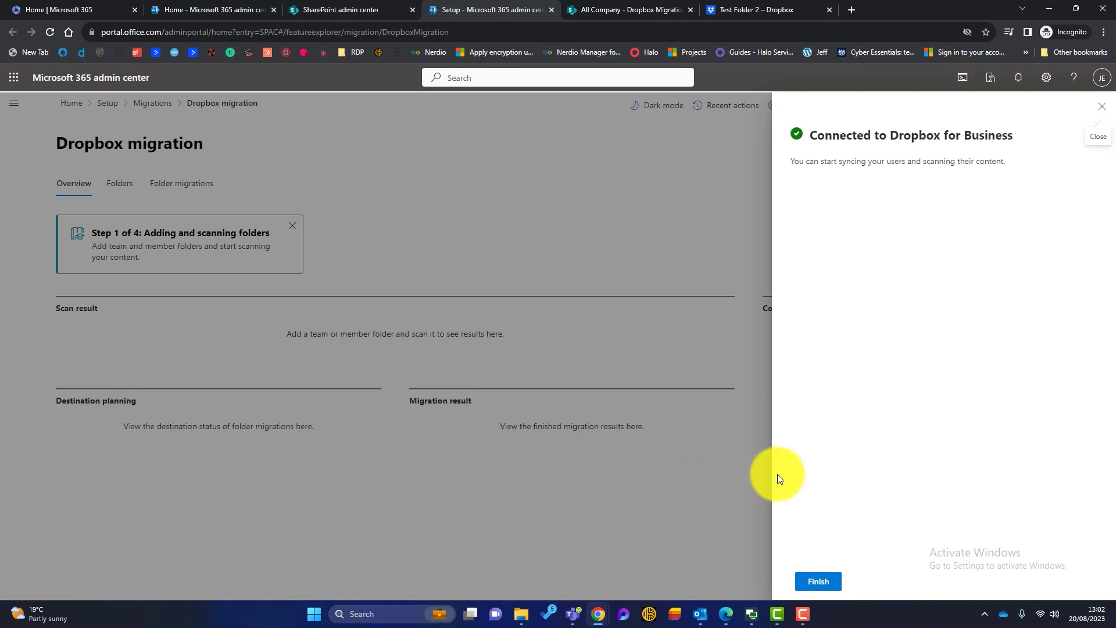
pyautogui.click(816, 582)
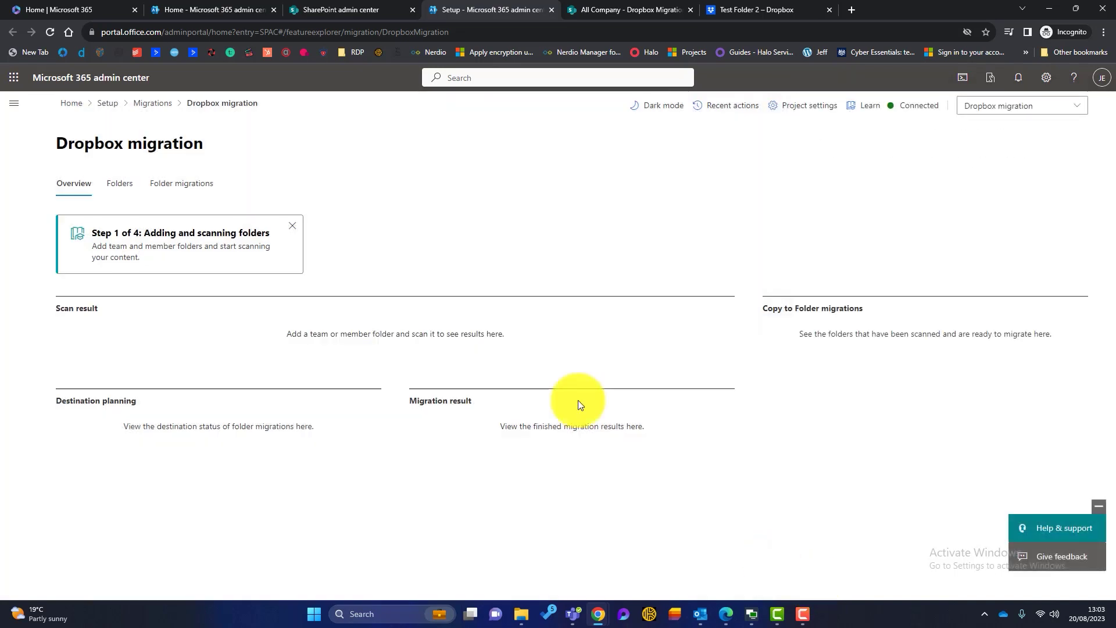
# Step: Add all new Dropbox Team and Member folders with auto-scan enabled
pyautogui.click(122, 183)
pyautogui.click(89, 320)
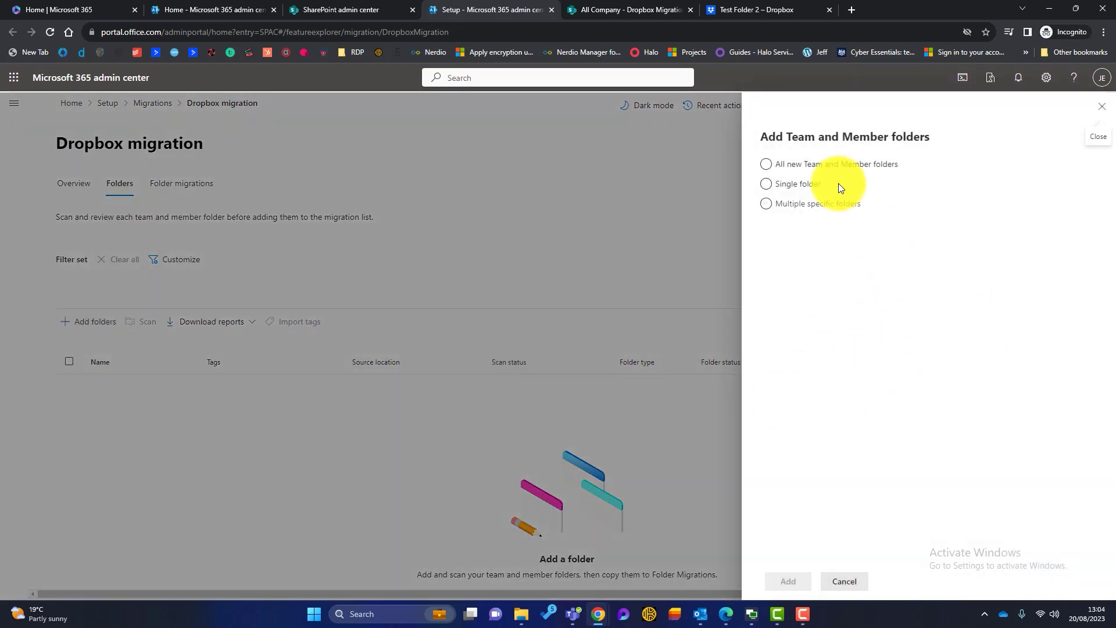
pyautogui.click(791, 165)
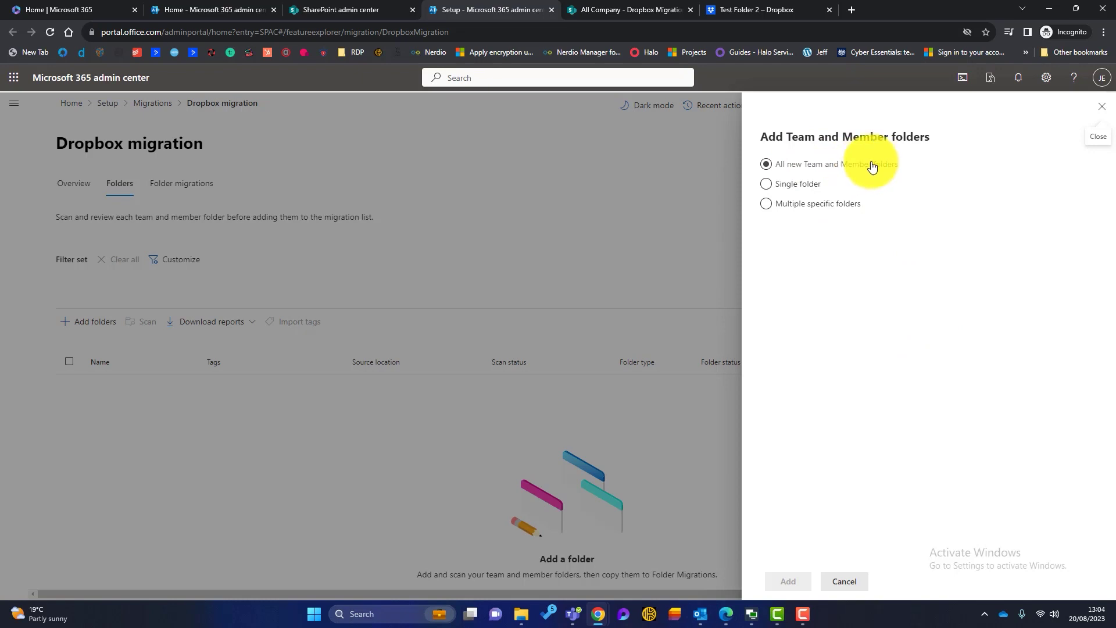
pyautogui.click(795, 184)
pyautogui.click(771, 189)
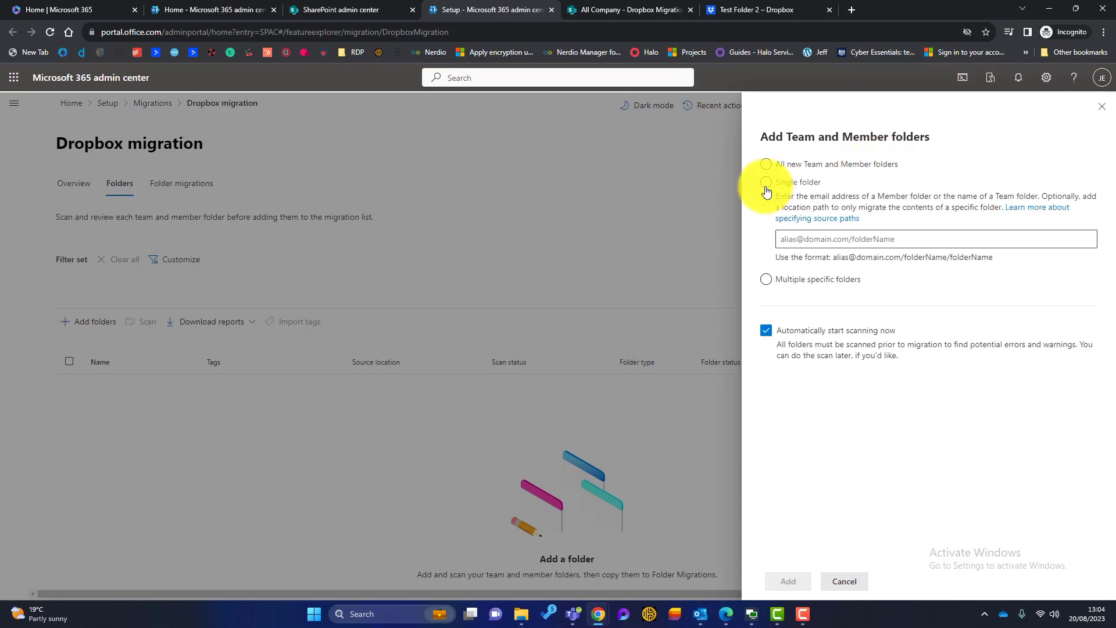
pyautogui.click(771, 280)
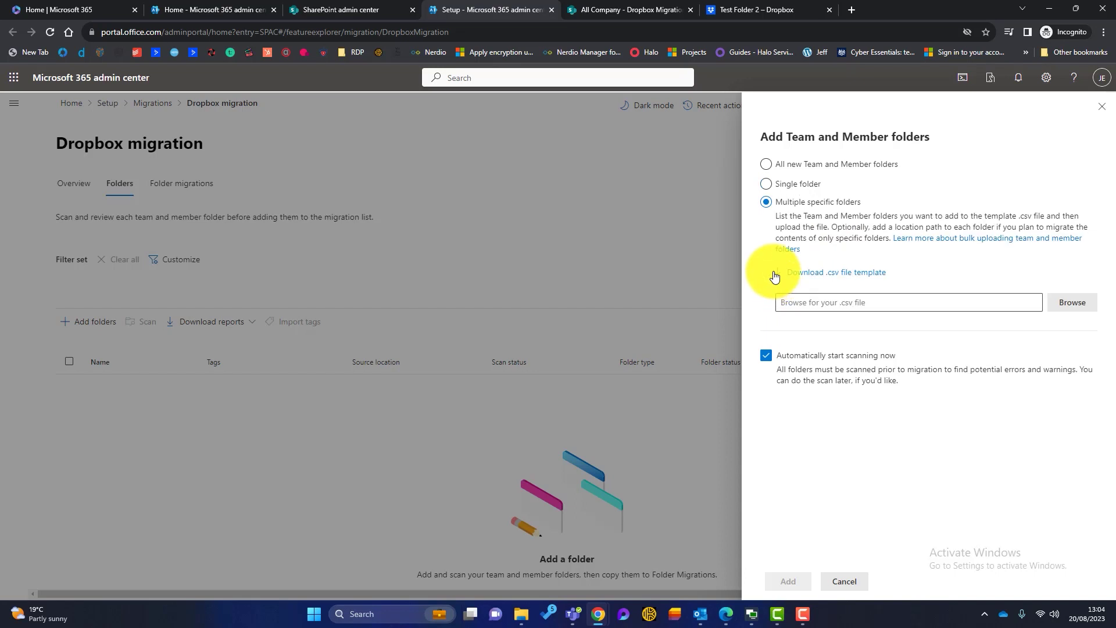
pyautogui.click(767, 167)
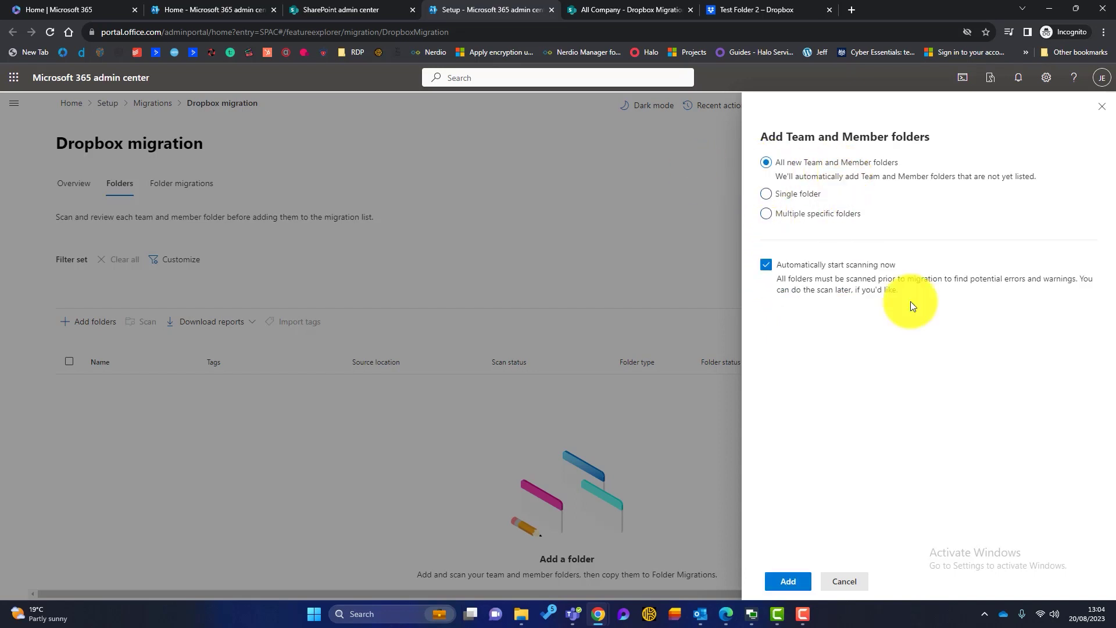
pyautogui.click(800, 583)
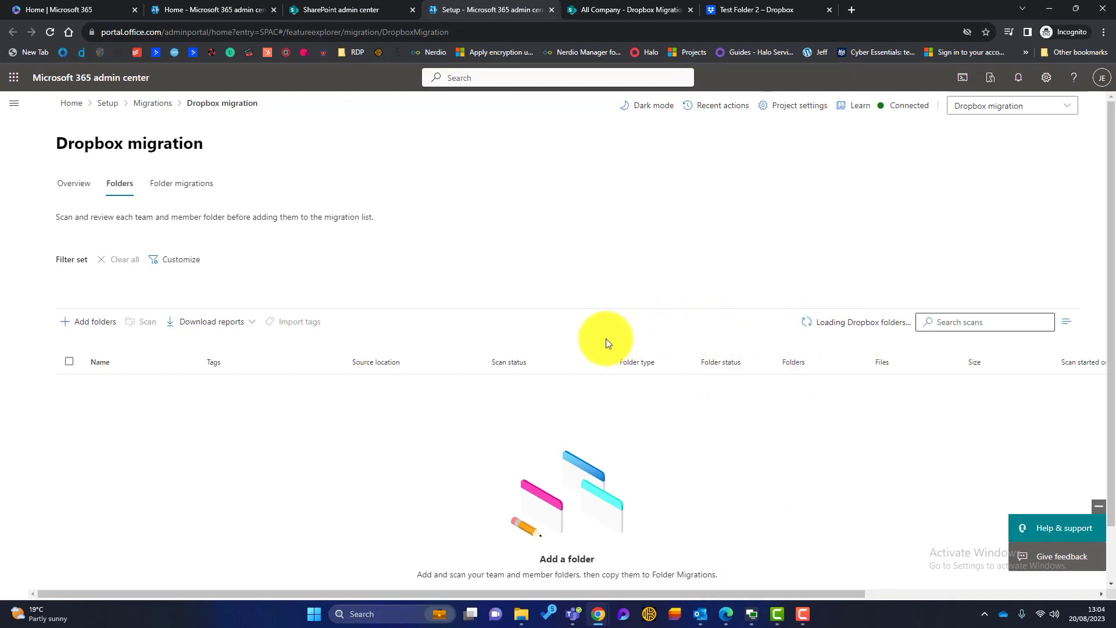
pyautogui.scroll(-2, 305, 336)
pyautogui.scroll(-4, 305, 337)
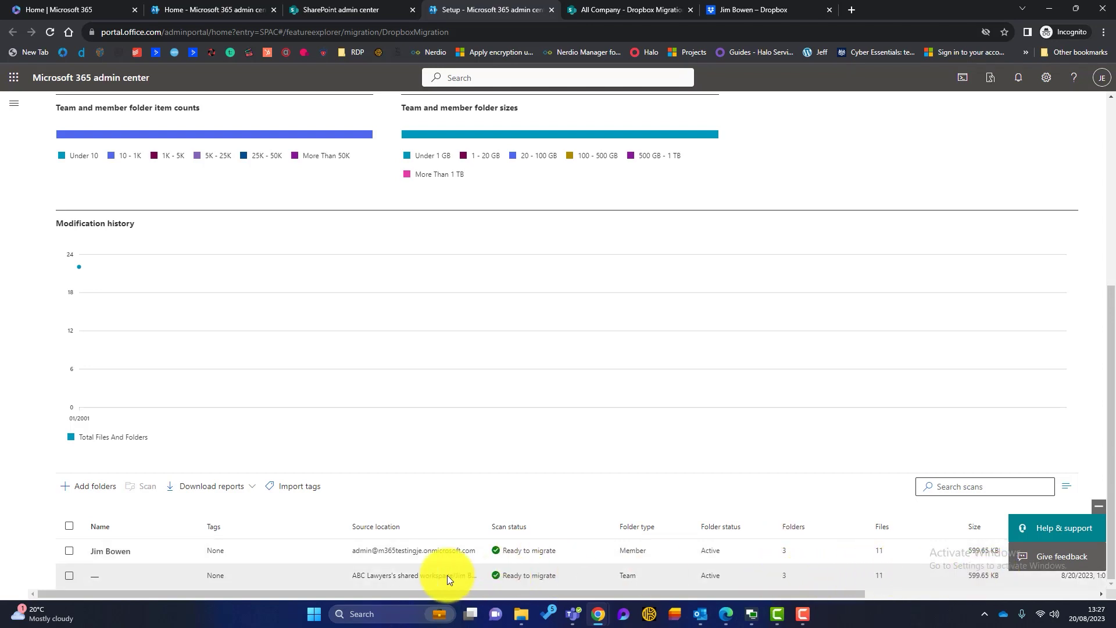
# Step: Copy the team folder to Folder migrations with default settings and open that list
pyautogui.click(69, 576)
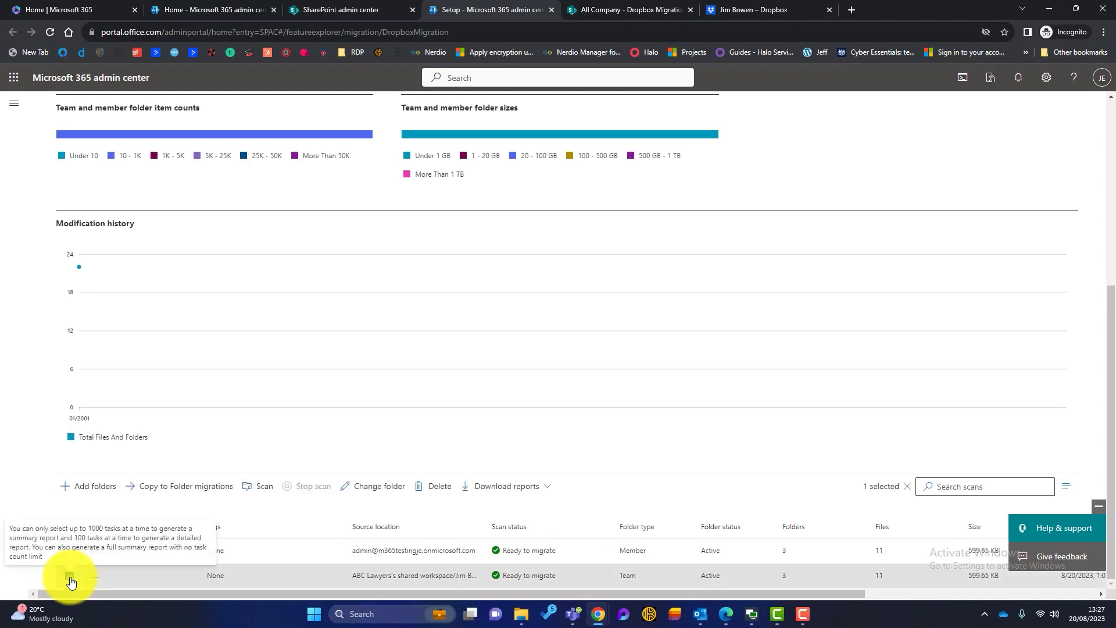
pyautogui.click(155, 493)
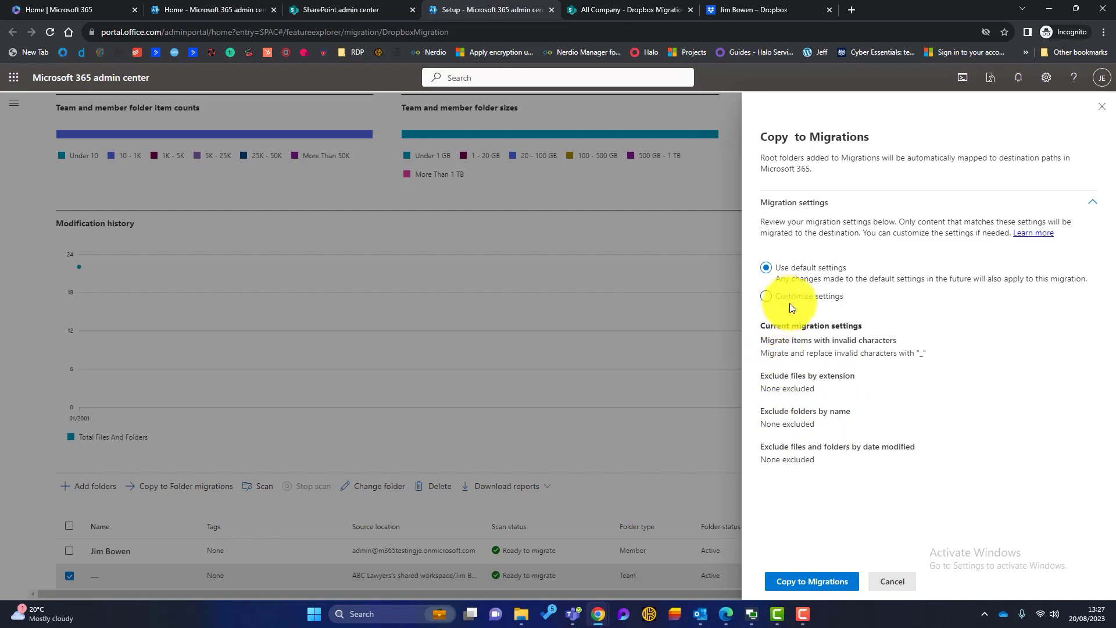
pyautogui.click(792, 581)
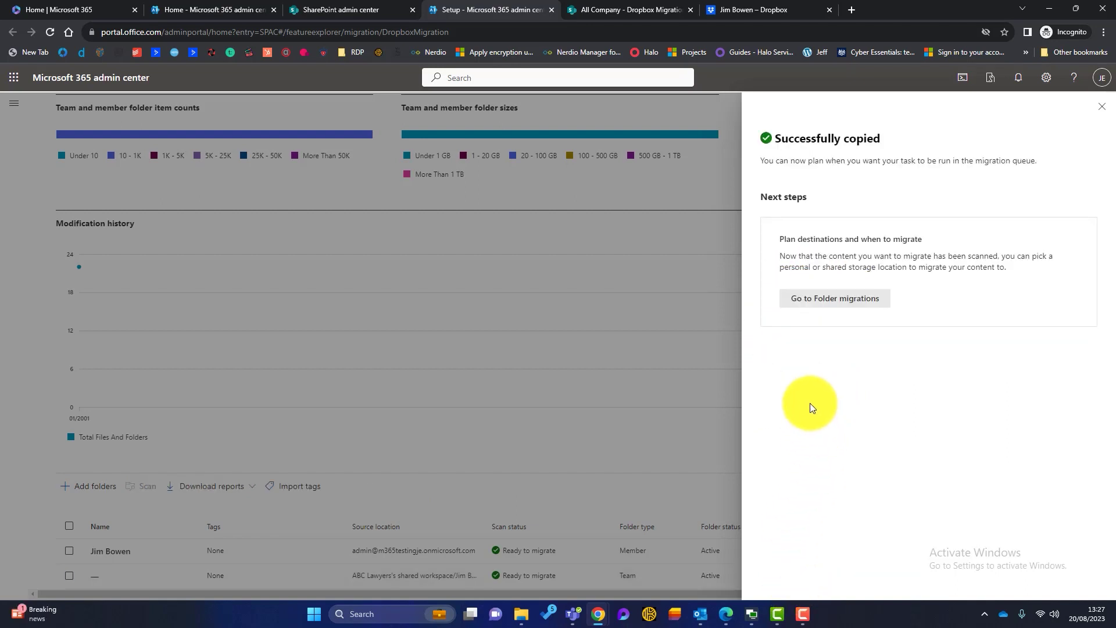
pyautogui.click(834, 299)
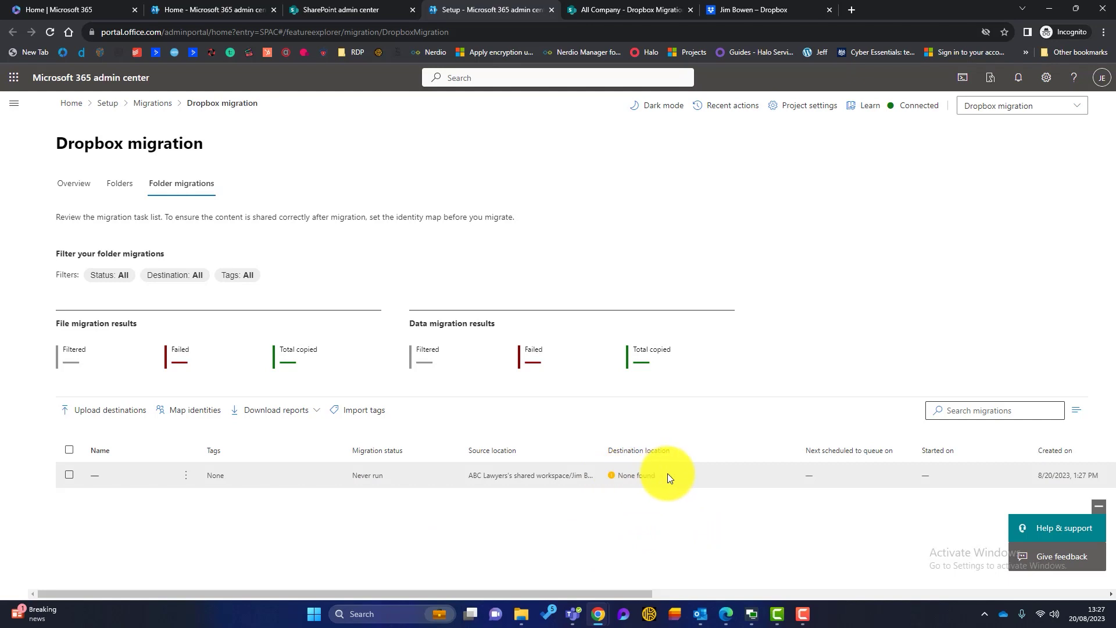
# Step: Set the task's destination to SharePoint's All Company site, Dropbox Migration library, and save the path
pyautogui.click(636, 477)
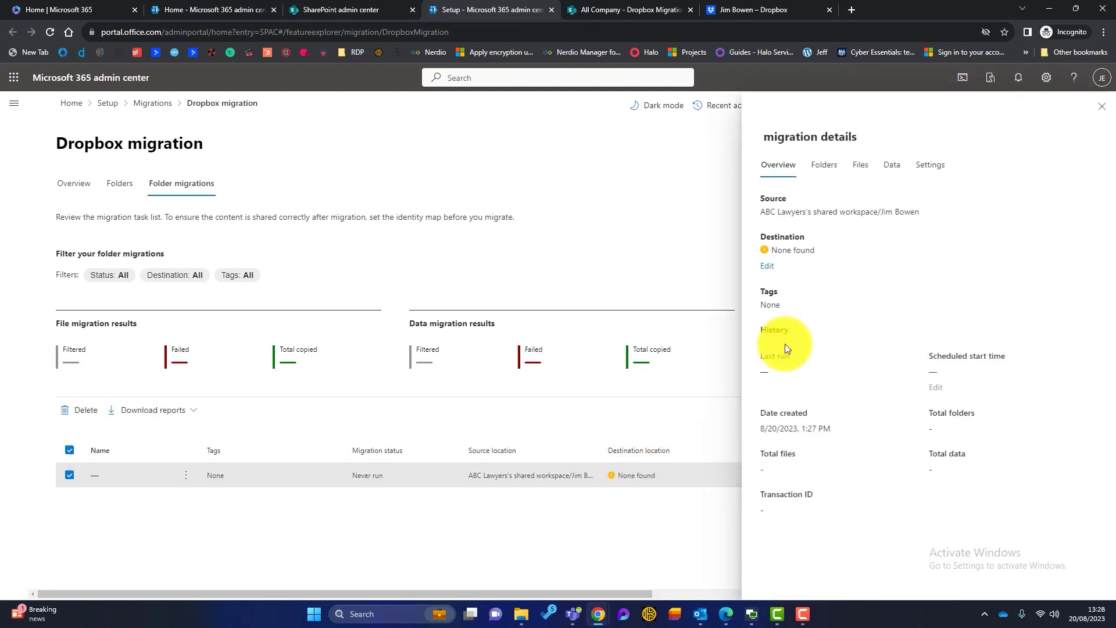
pyautogui.click(767, 268)
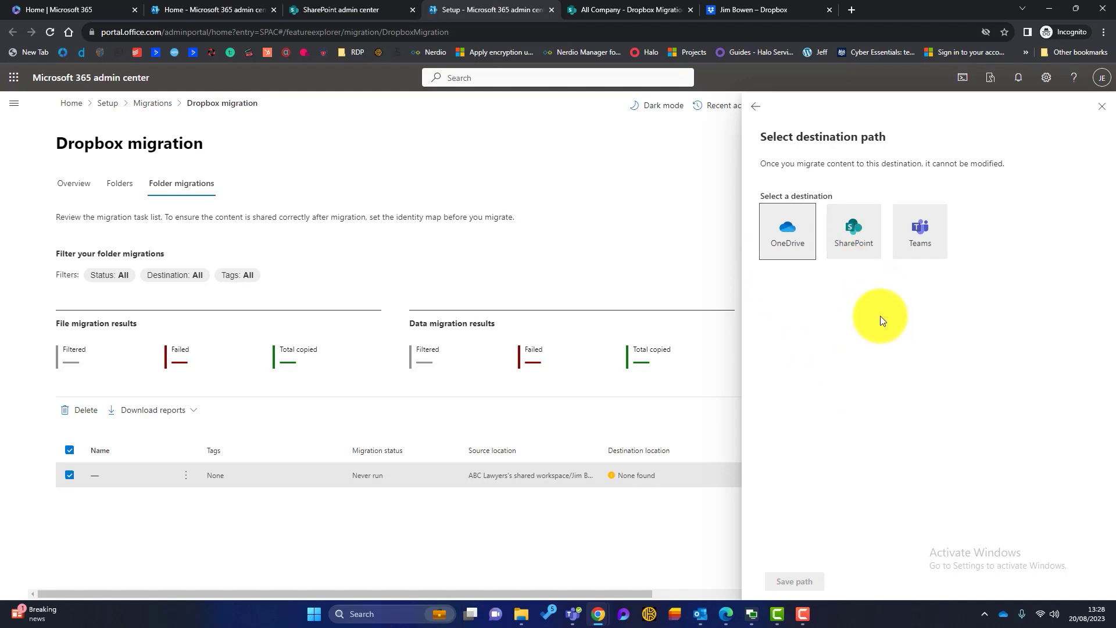
pyautogui.click(860, 230)
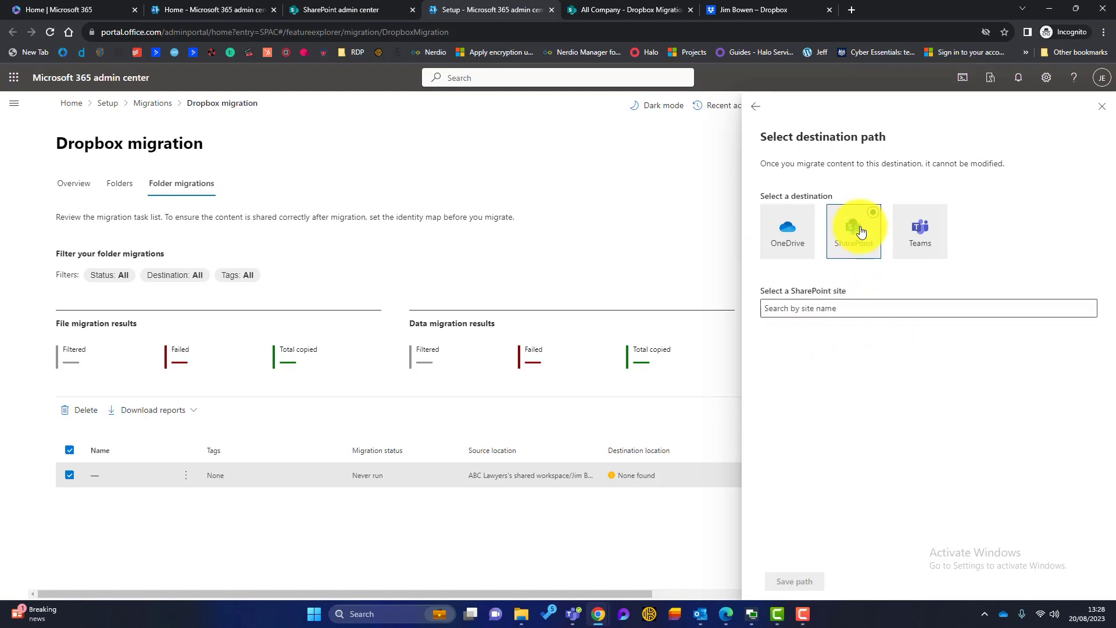
pyautogui.click(858, 308)
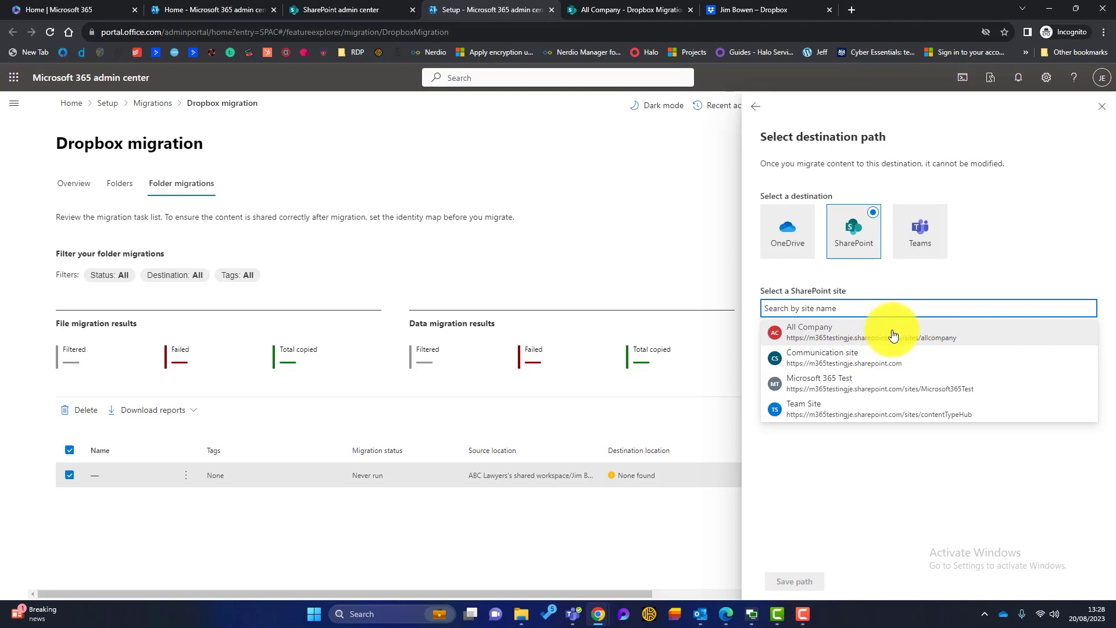
pyautogui.click(893, 335)
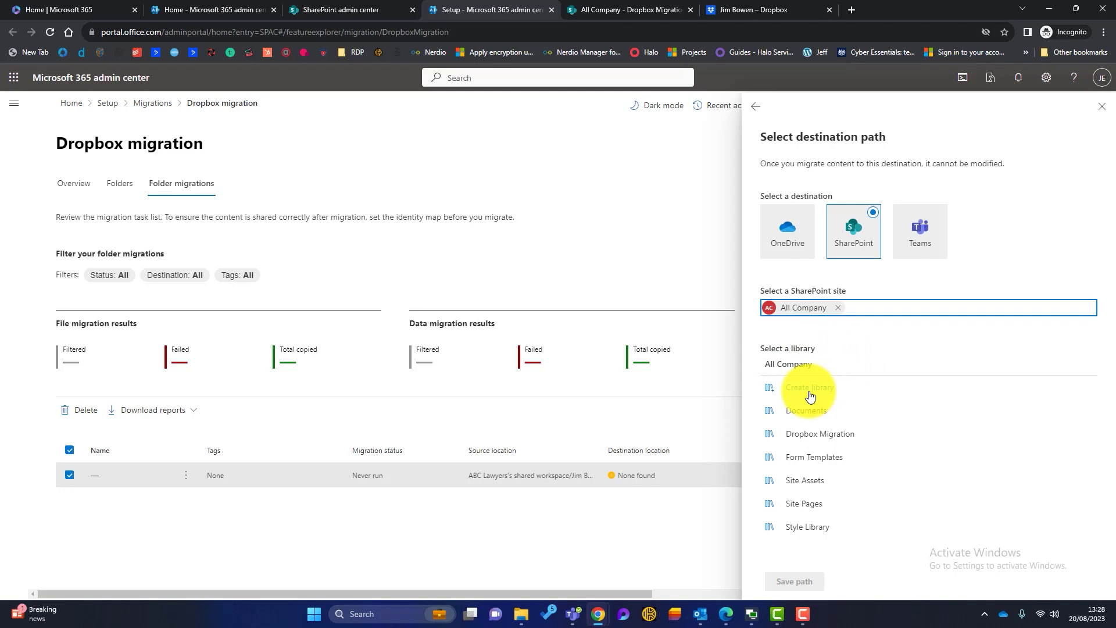
pyautogui.click(819, 435)
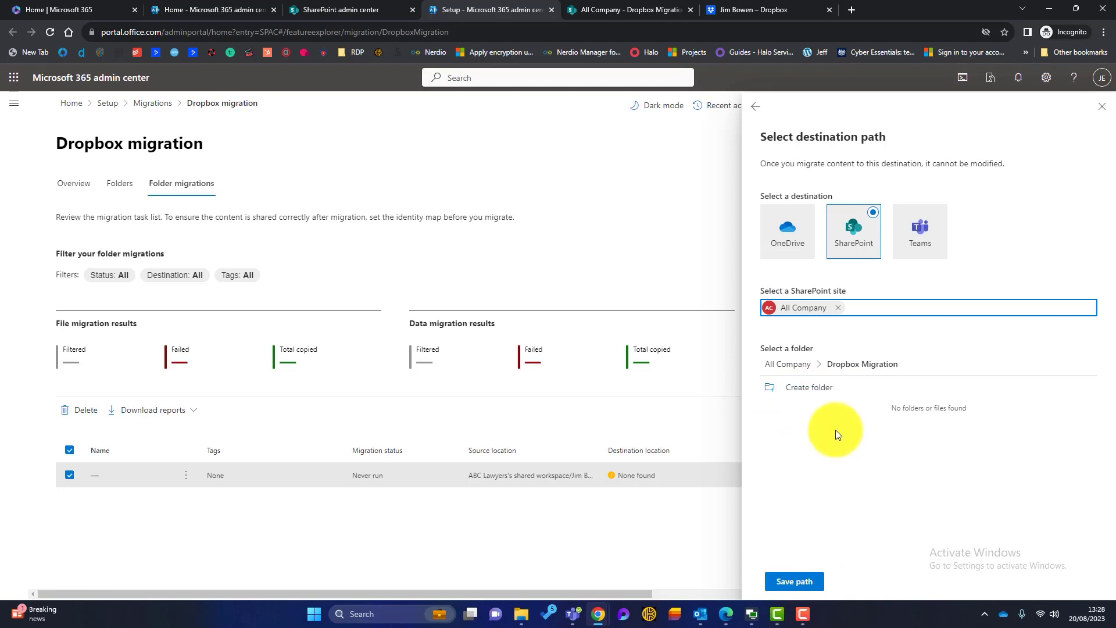
pyautogui.click(806, 585)
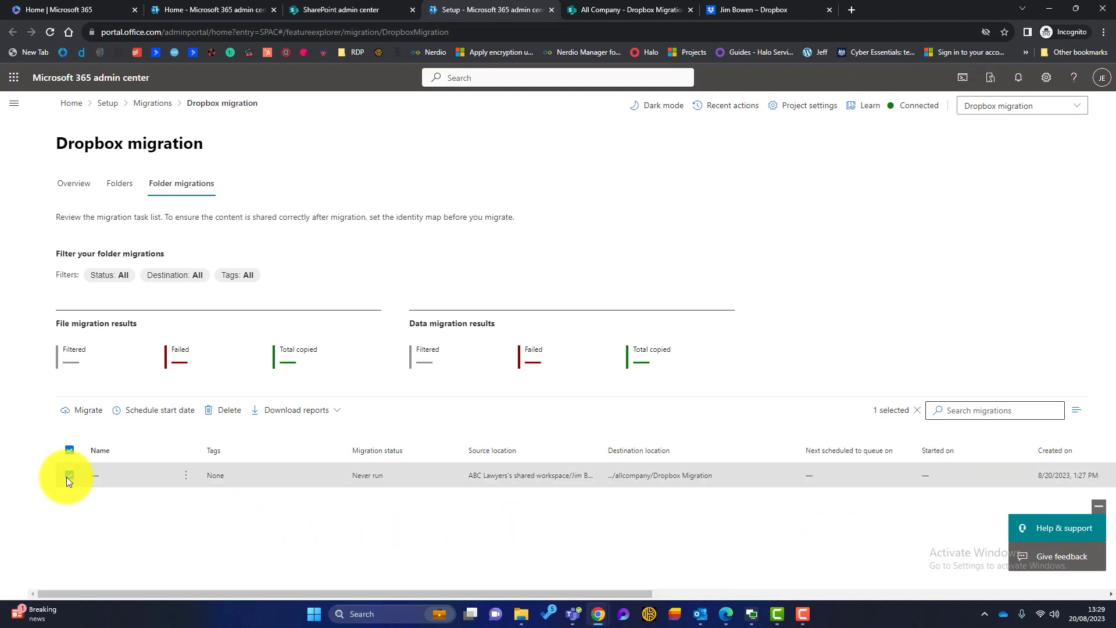
# Step: Migrate the selected task, confirming in the side panel, until it completes with 11 files copied
pyautogui.click(85, 413)
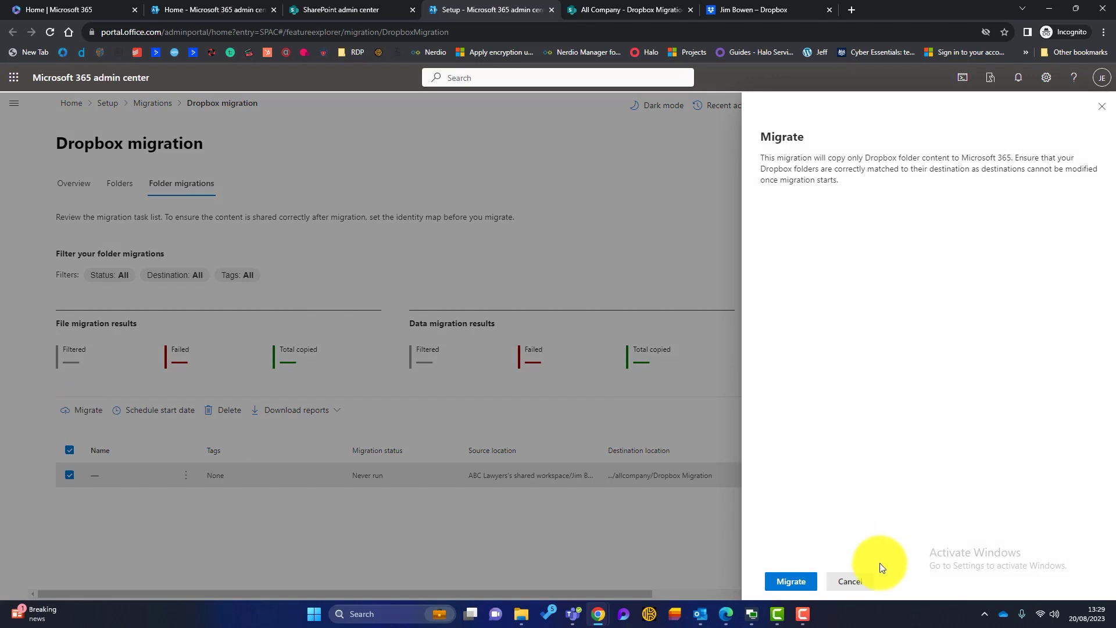
pyautogui.click(799, 585)
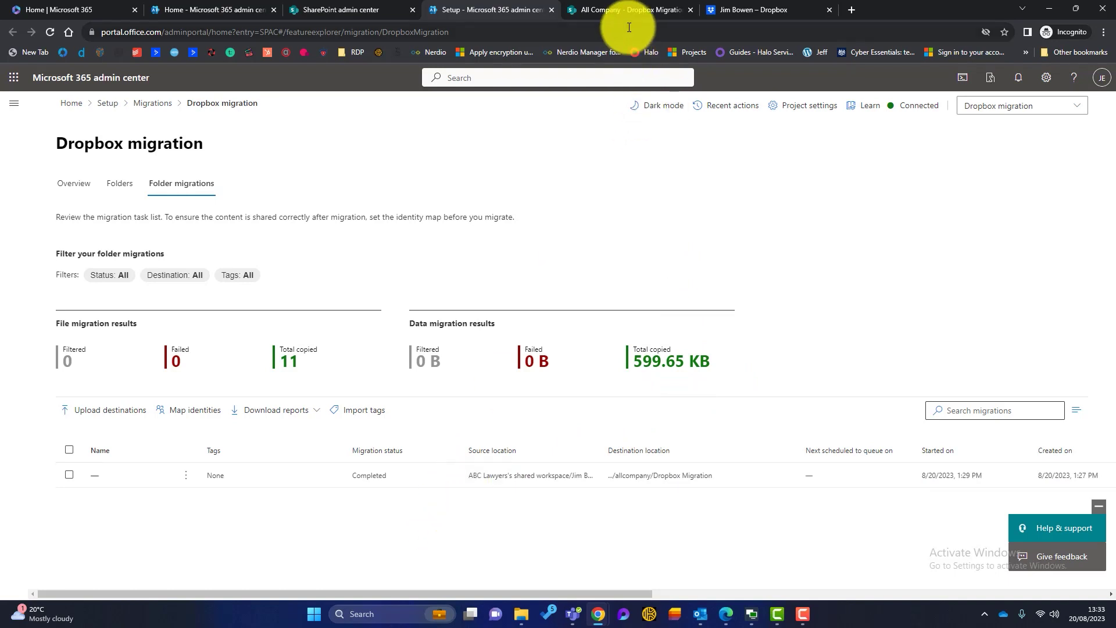
# Step: Bring up the All Company 'Dropbox Migration' library showing the migrated Test Folder 1 and Test Folder 2
pyautogui.click(633, 7)
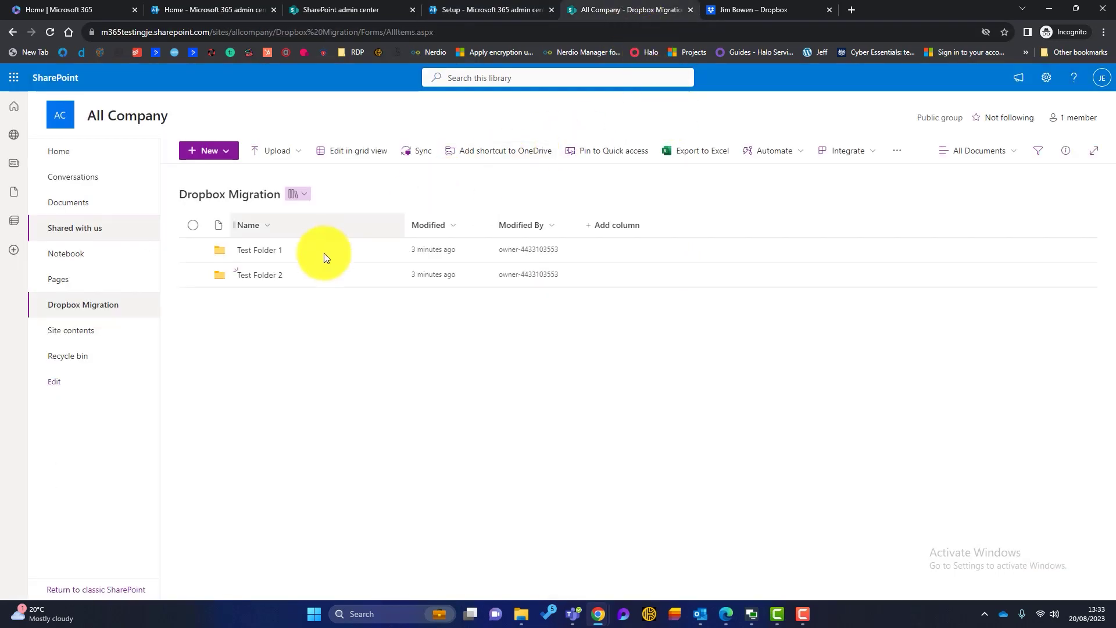